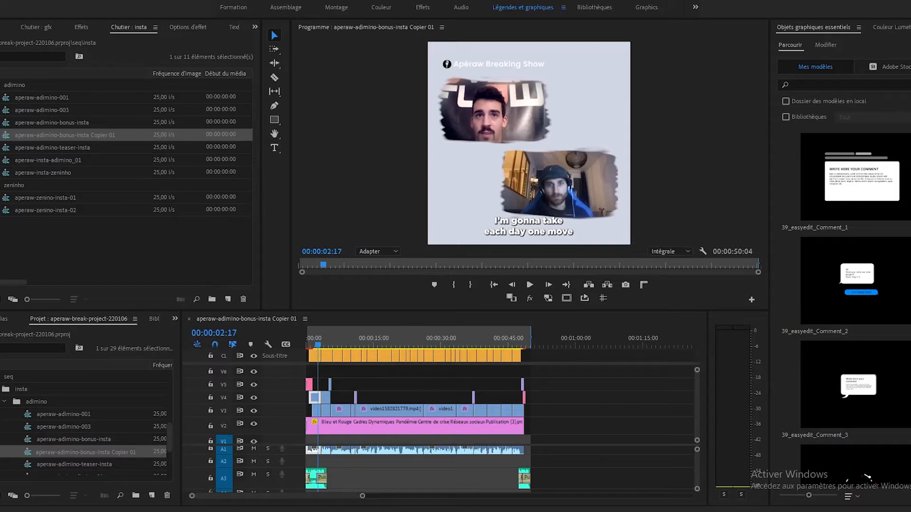
Display the sequence's caption text and delete all existing captions from the C1 subtitle track
left_click(208, 1)
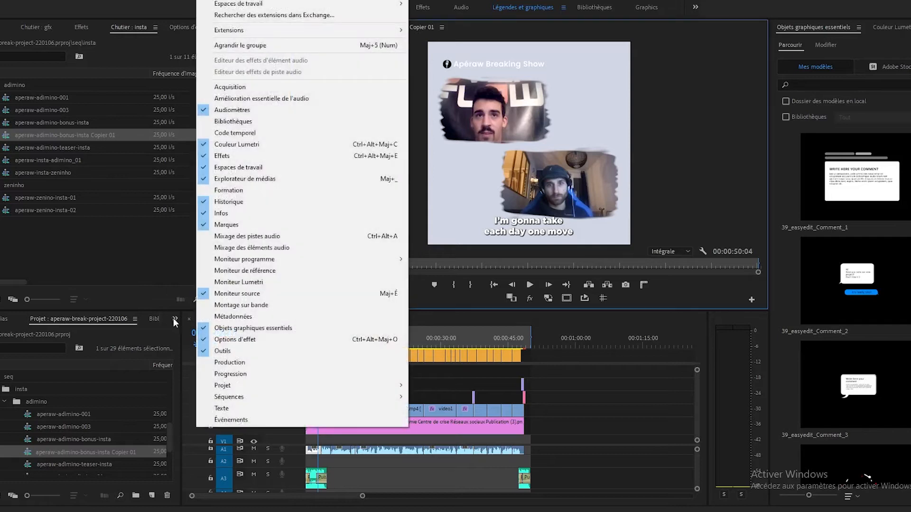
left_click(242, 411)
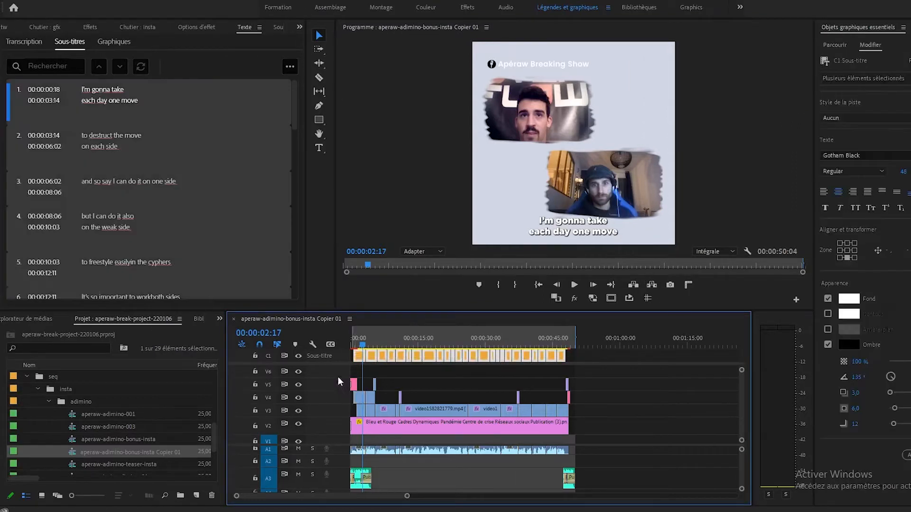
key("Delete")
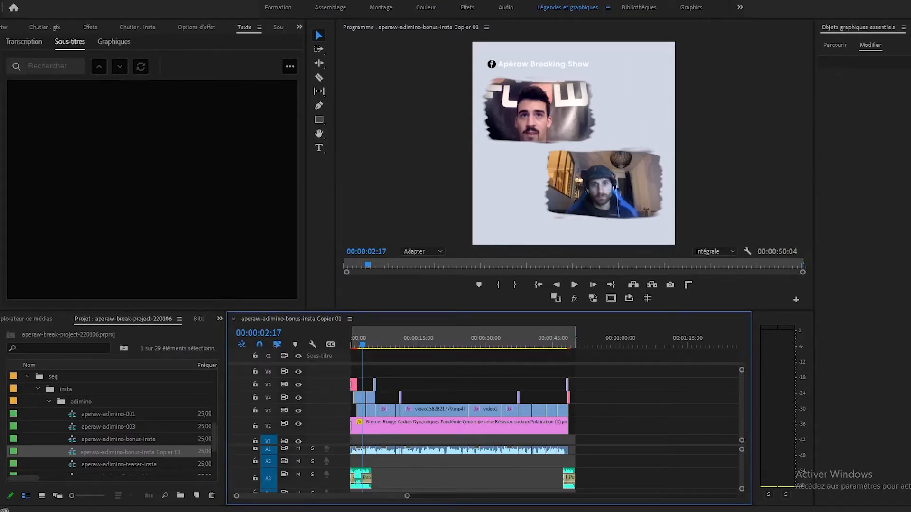
Transcribe the sequence from track Audio 1 in English (Anglais), limited to the range between the in and out points
left_click(257, 0)
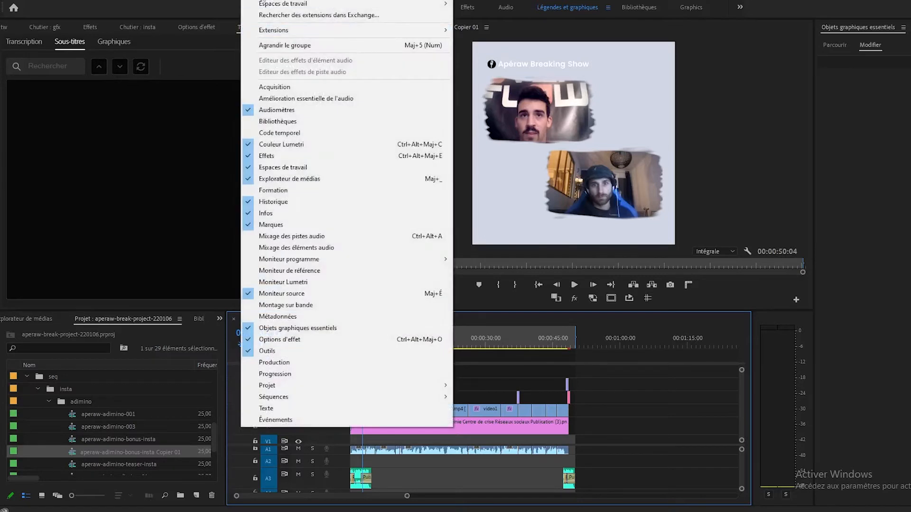
left_click(280, 409)
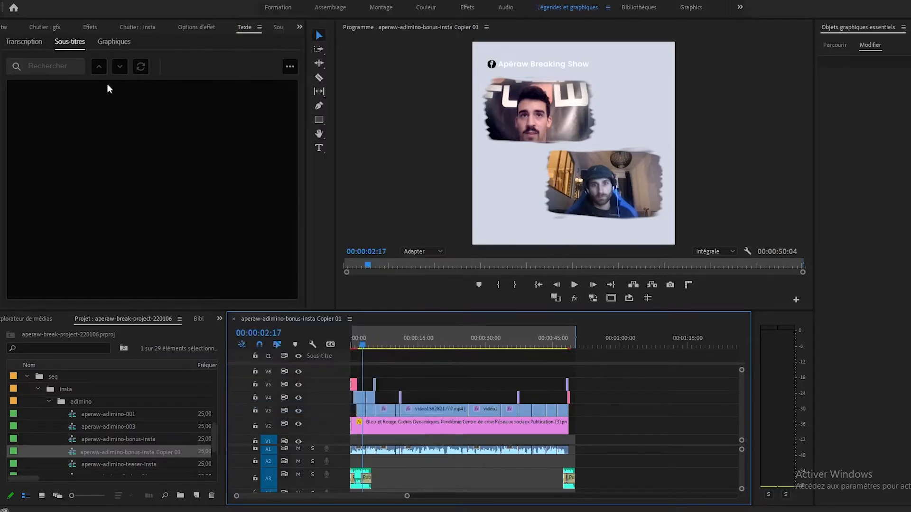
left_click(24, 43)
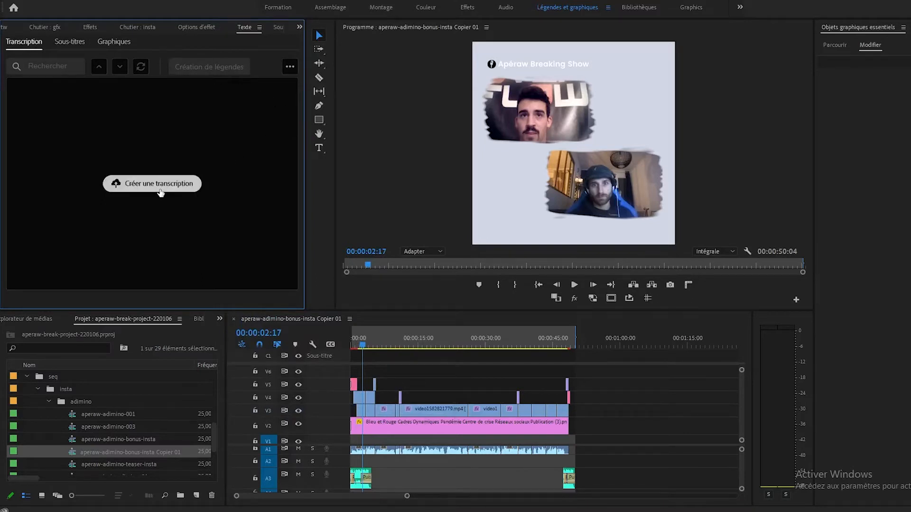
left_click(159, 190)
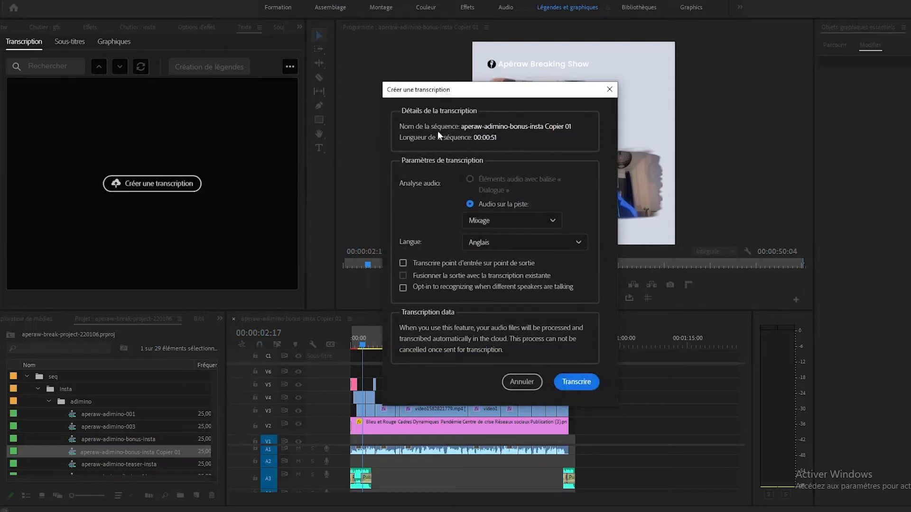
left_click_drag(458, 91, 334, 93)
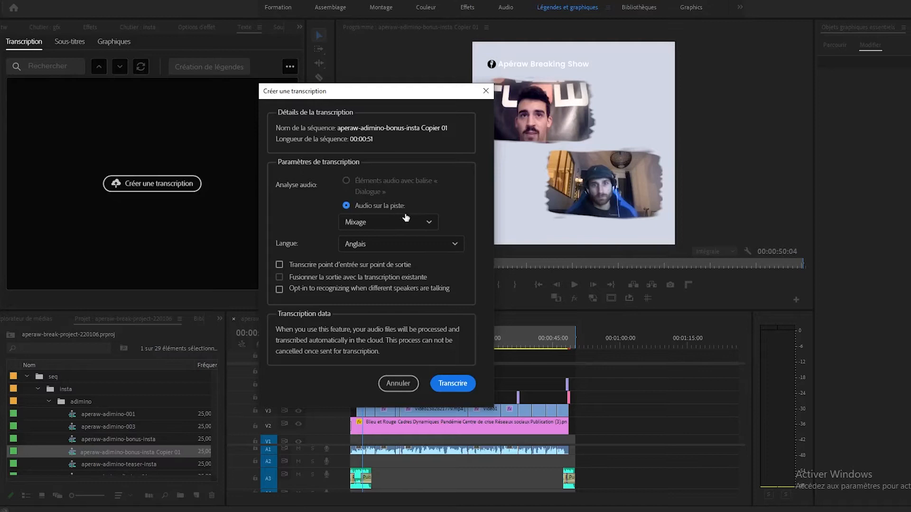
left_click(374, 230)
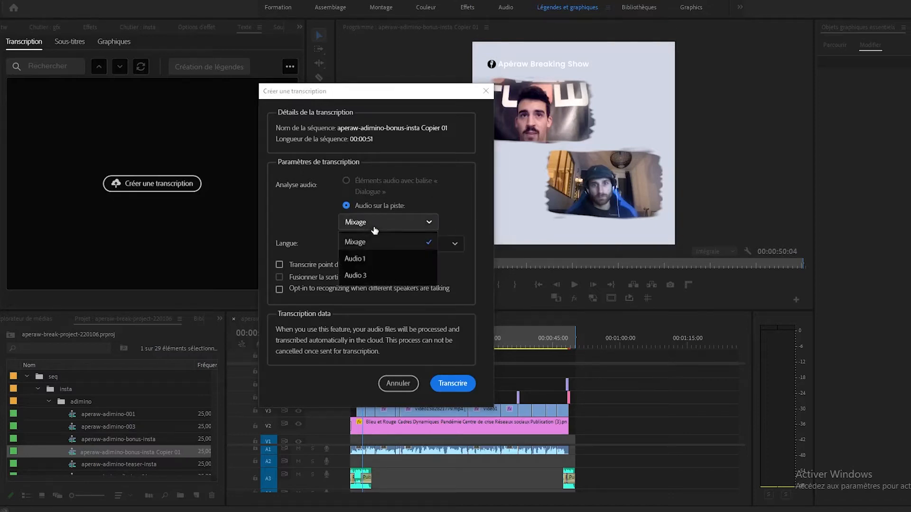
left_click(379, 260)
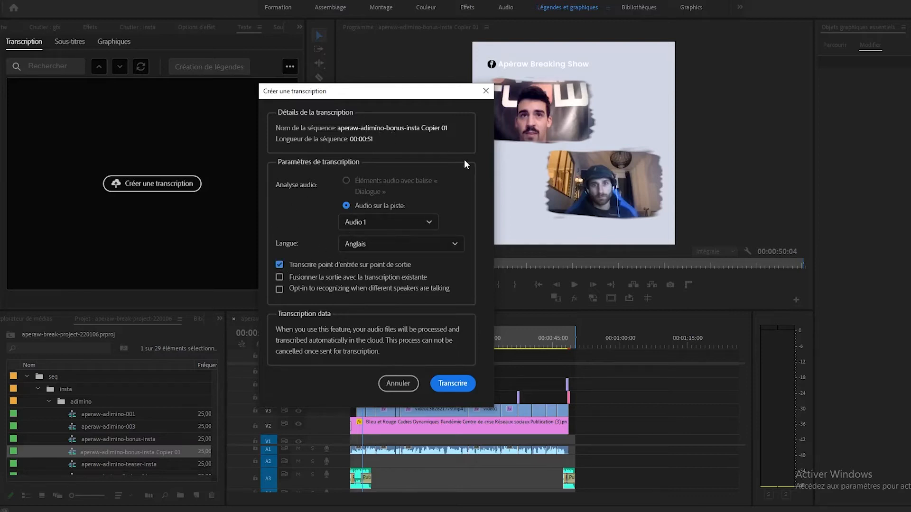
left_click(463, 385)
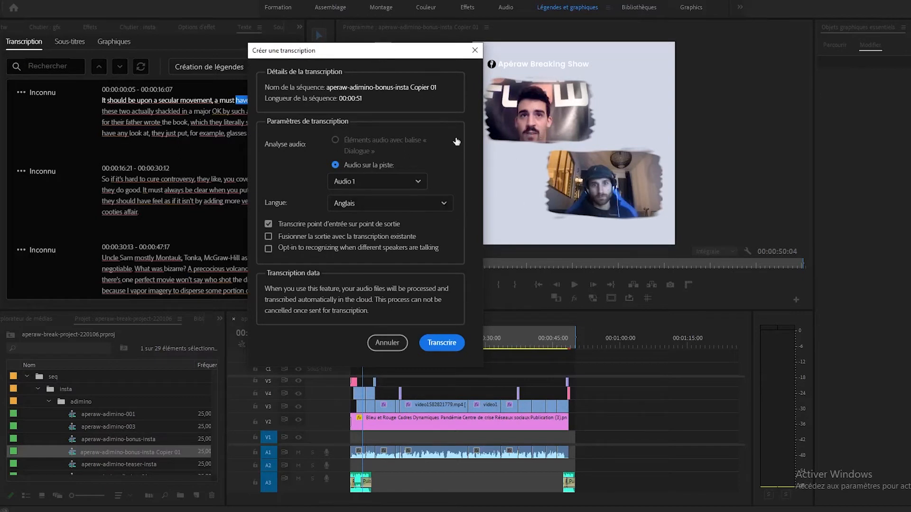
Transcribe the sequence again with the language set to French (Français), using track Audio 1
left_click(391, 209)
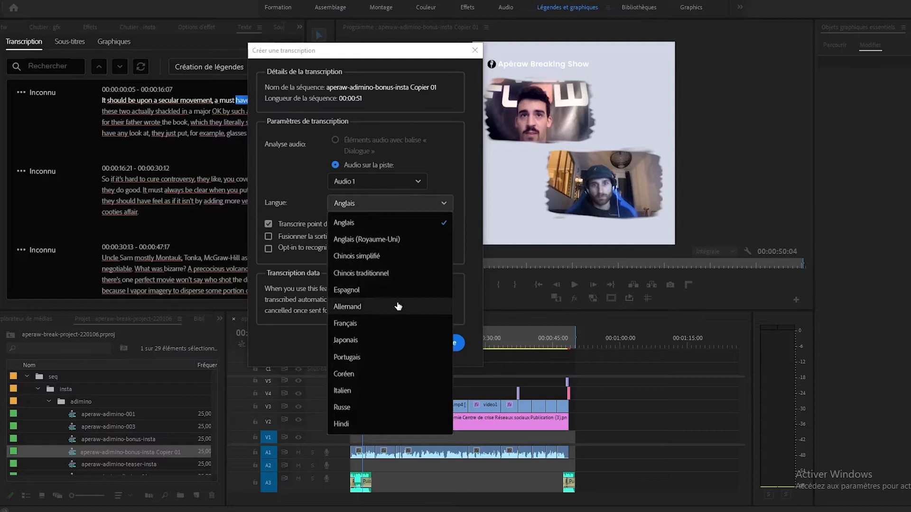
left_click(392, 323)
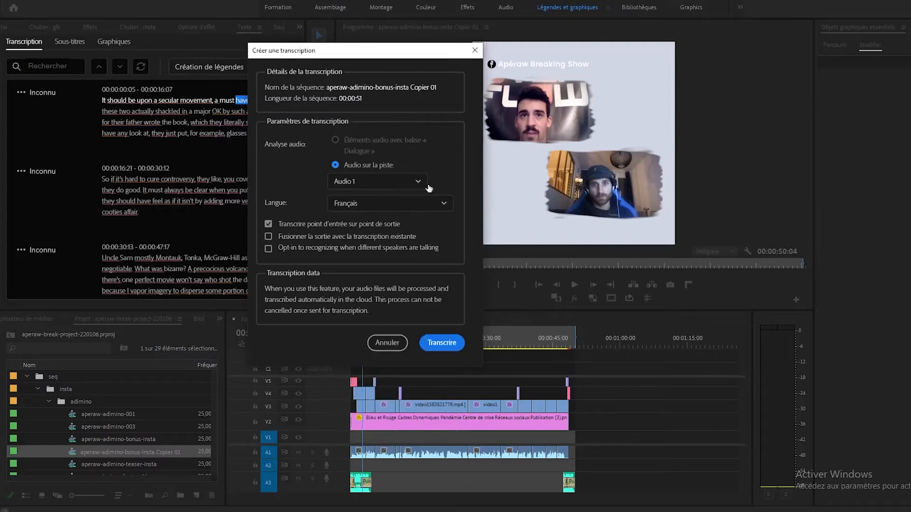
left_click(441, 344)
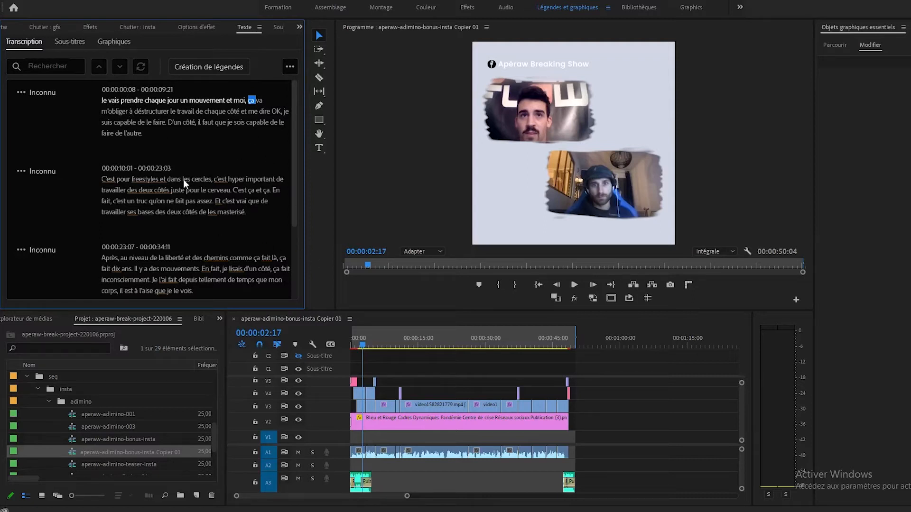
Review the French transcript and create captions from it with the default subtitle preset, Sous-titre format, 42 characters maximum and double lines
scroll(183, 180, "down", 2)
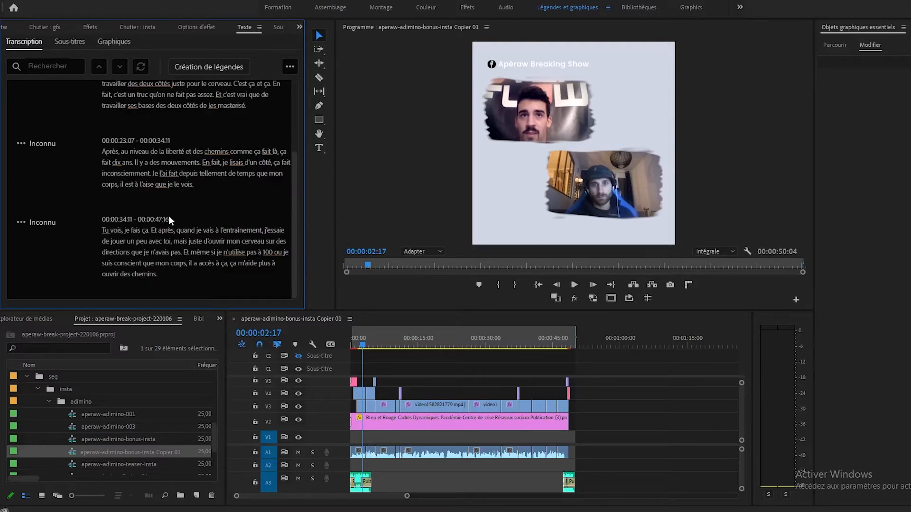
scroll(166, 216, "up", 2)
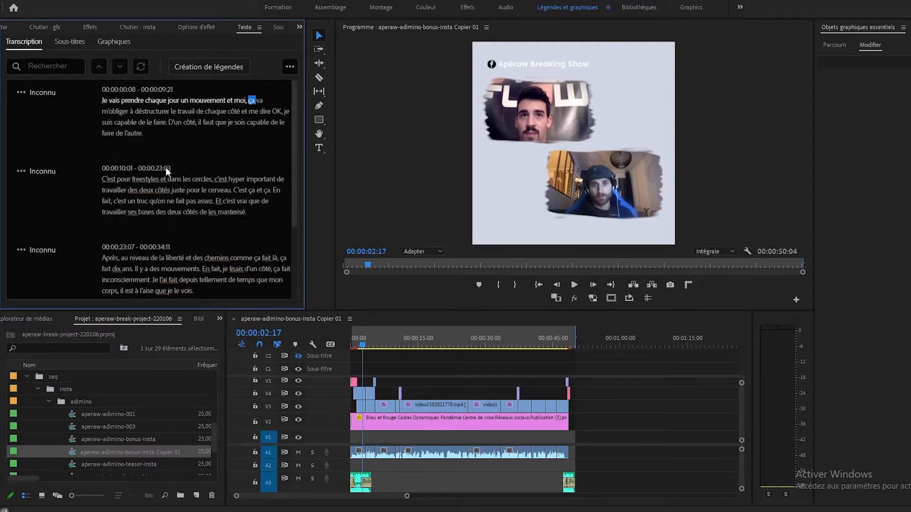
scroll(201, 207, "down", 2)
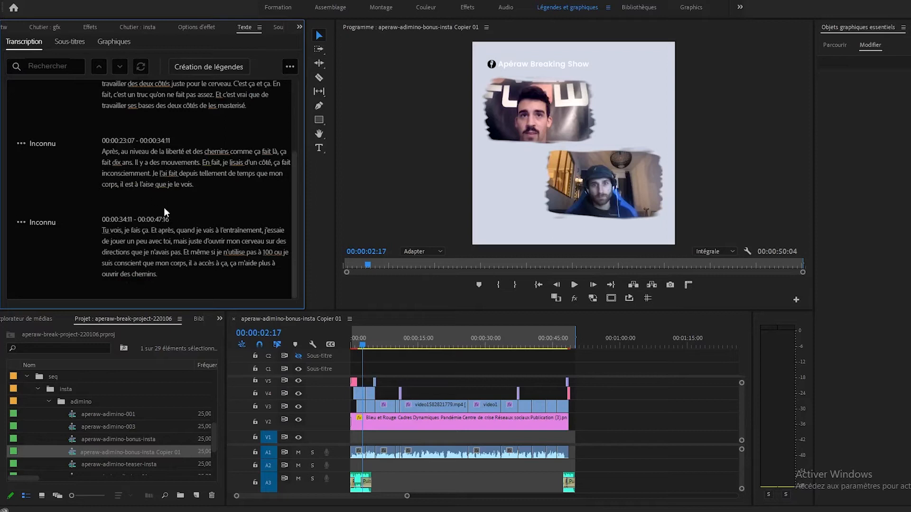
scroll(159, 221, "up", 2)
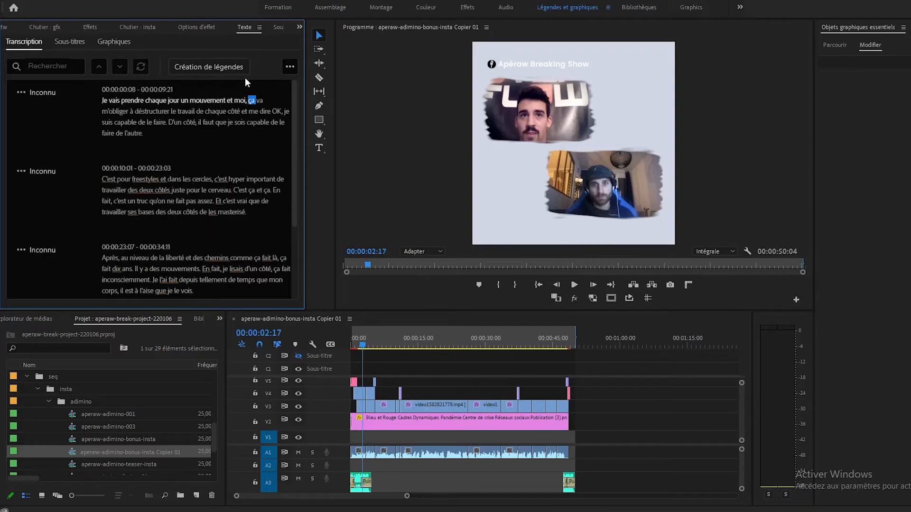
left_click(211, 71)
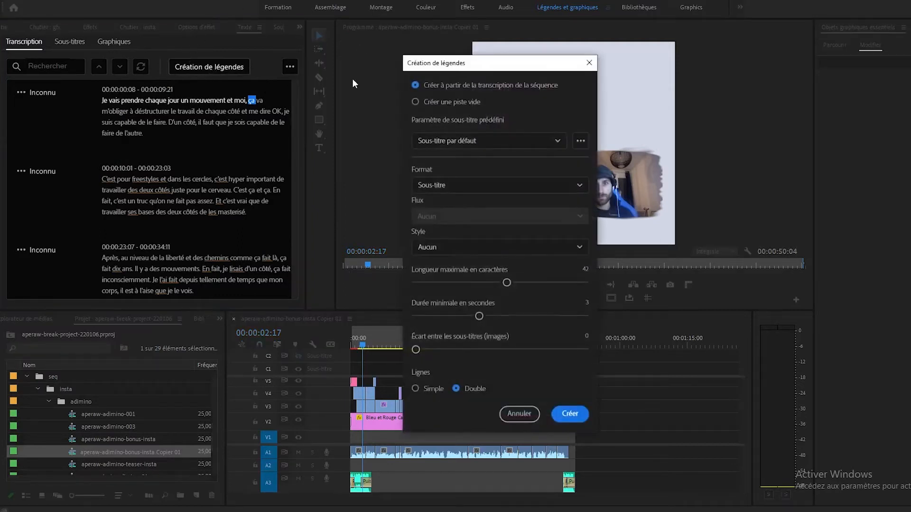
left_click_drag(490, 62, 373, 52)
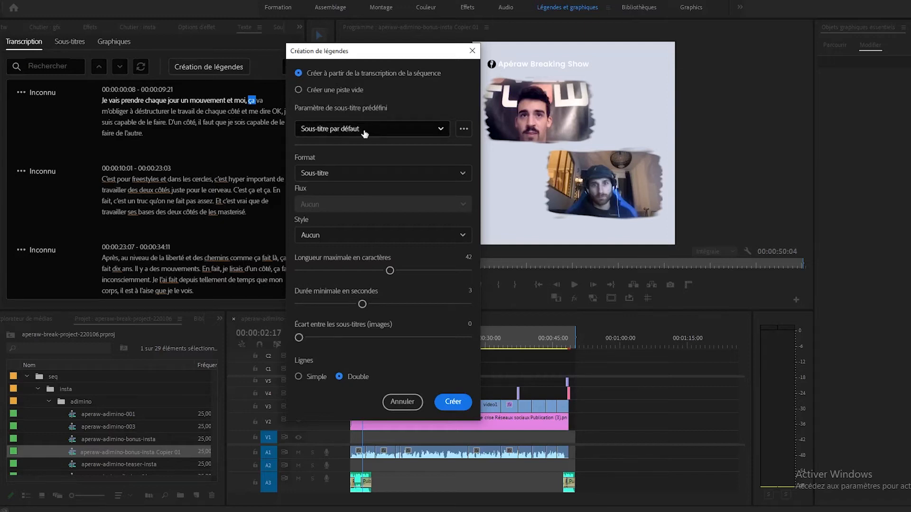
left_click(333, 178)
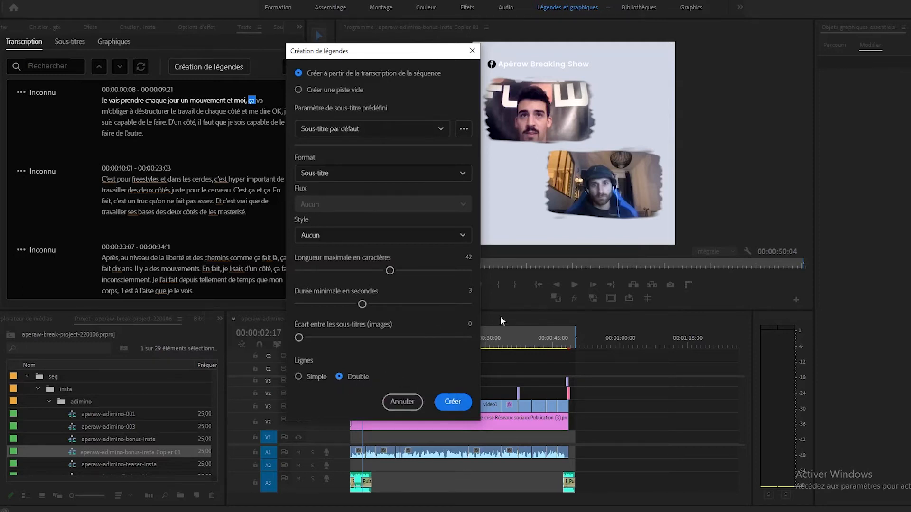
left_click(453, 403)
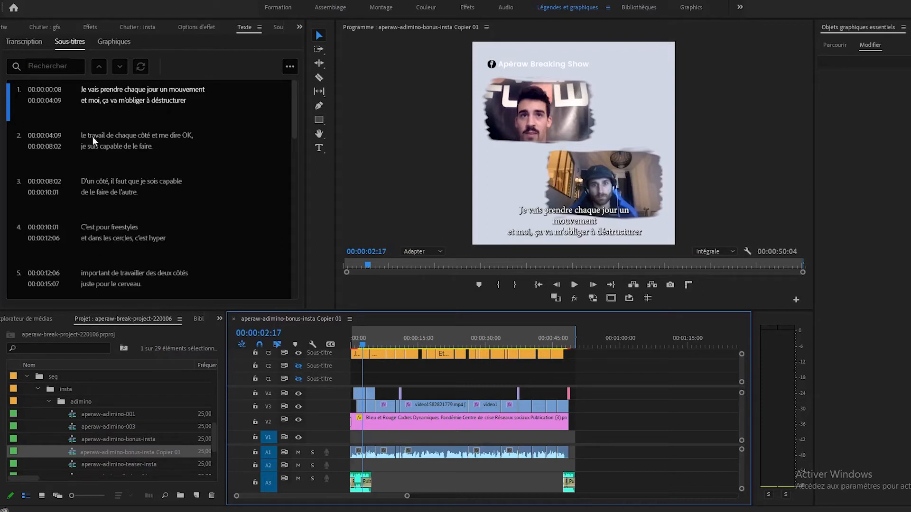
Open the first caption's text for editing, try a period at the end of its second line, and remove it
left_click_drag(295, 130, 278, 76)
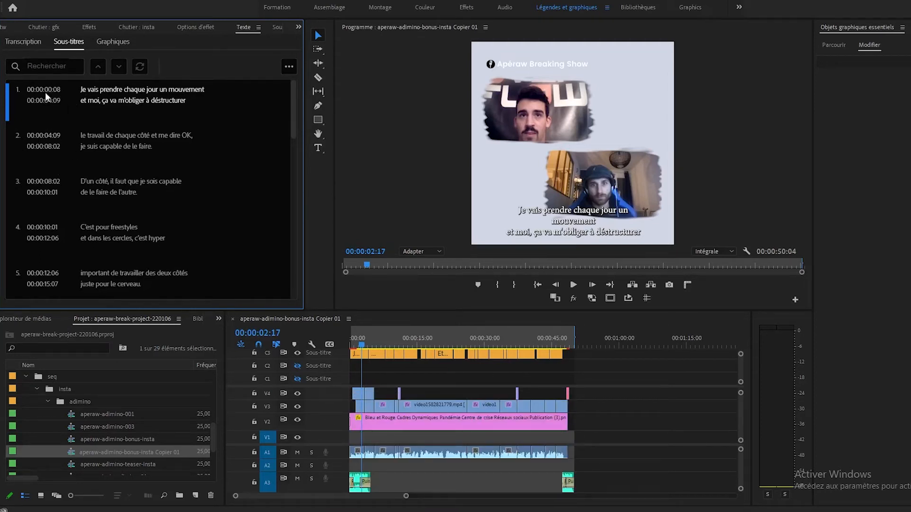
left_click(147, 97)
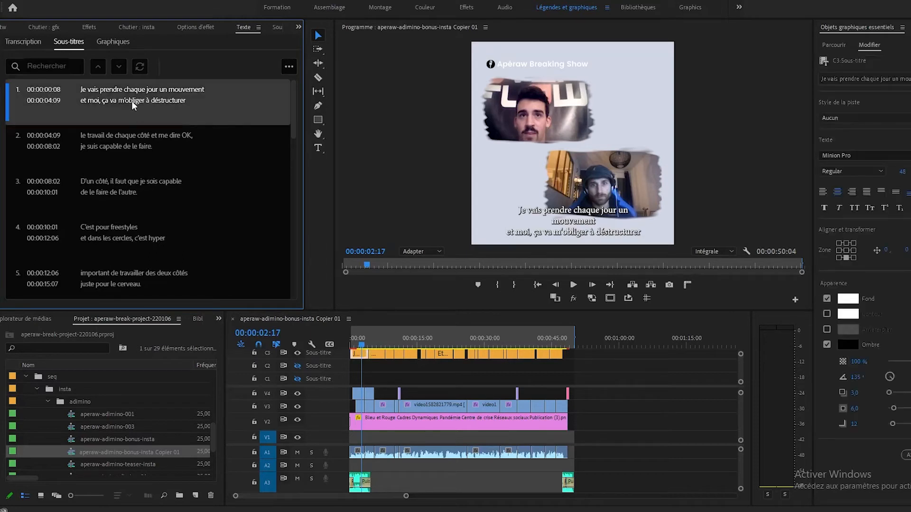
double_click(134, 98)
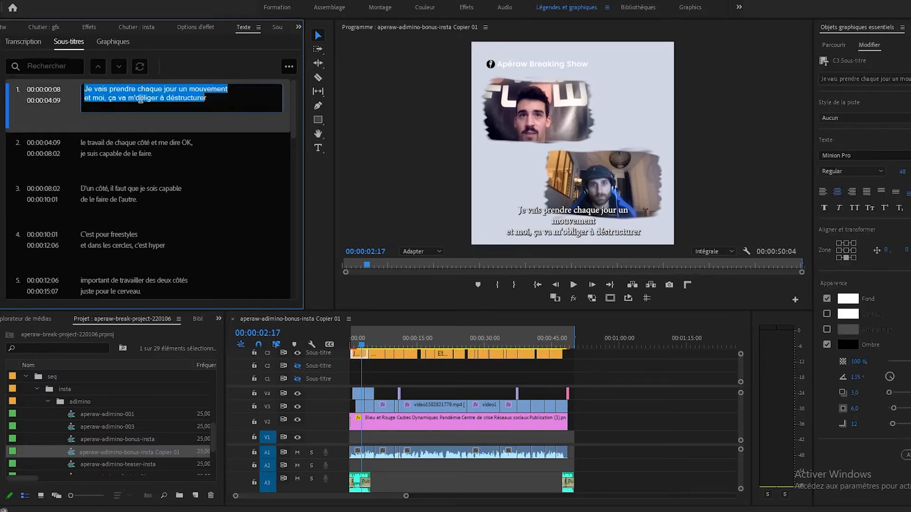
left_click(228, 103)
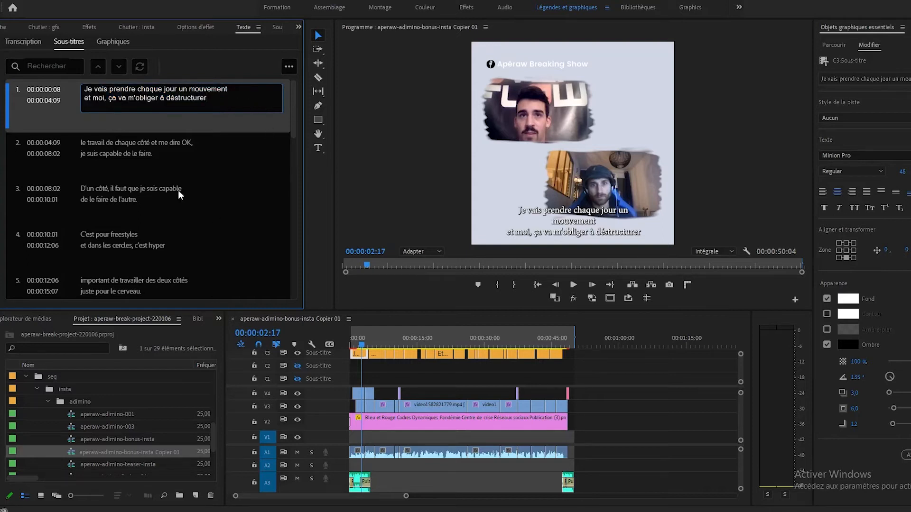
type(".")
key("BackSpace")
Go to the second caption and back to the first, and select the first caption's text in the video preview
left_click(167, 155)
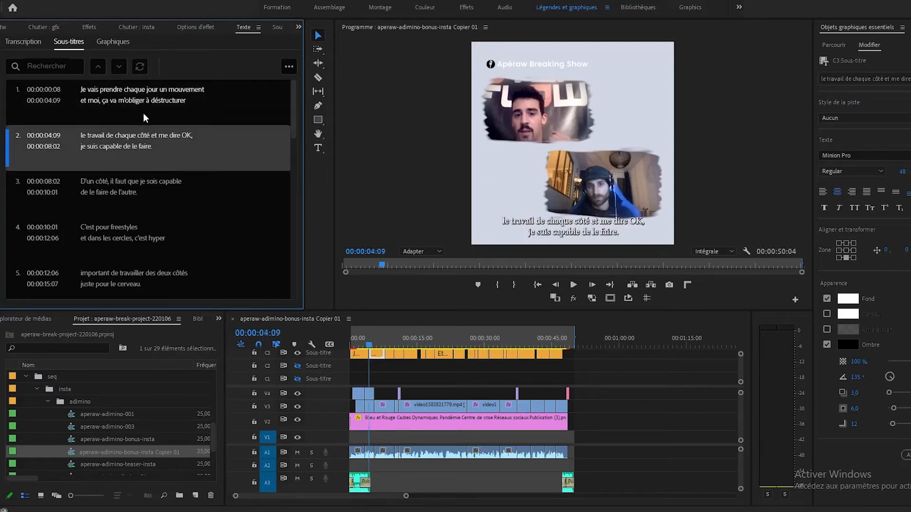
left_click(141, 100)
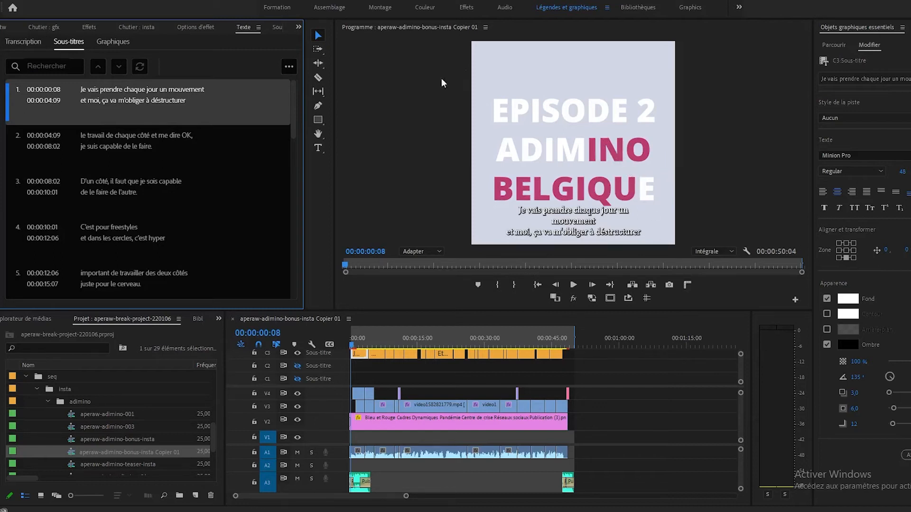
left_click(572, 226)
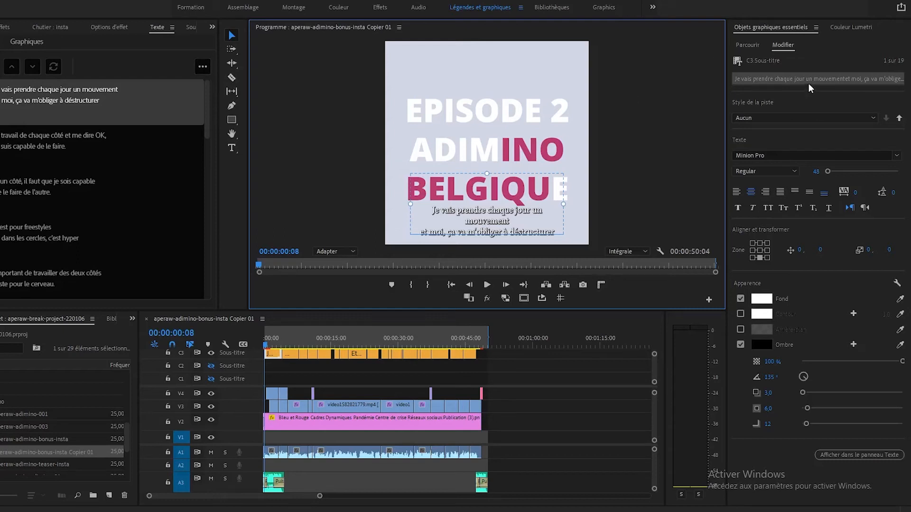
Enlarge the timeline, select the "C'est pour freestyles" caption on track C3, and move the playhead onto it at 00:00:11:01
left_click_drag(355, 311, 358, 268)
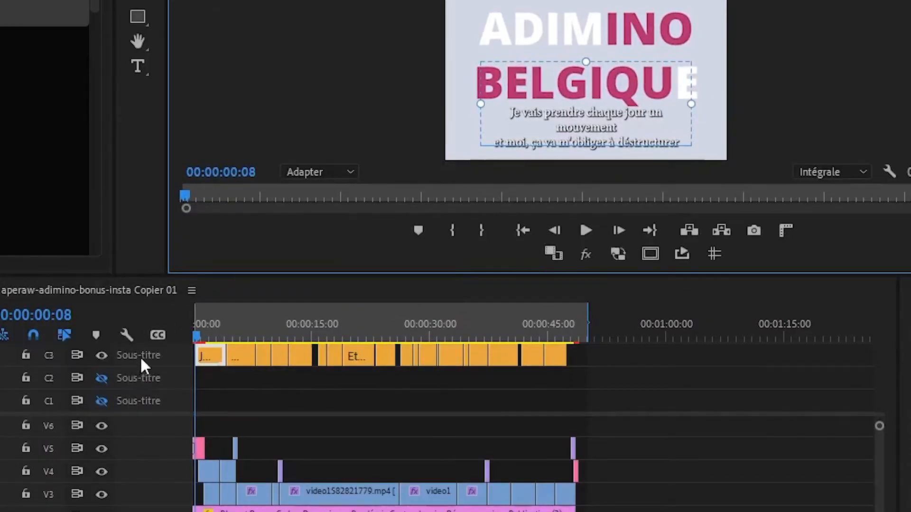
key("=")
key("=")
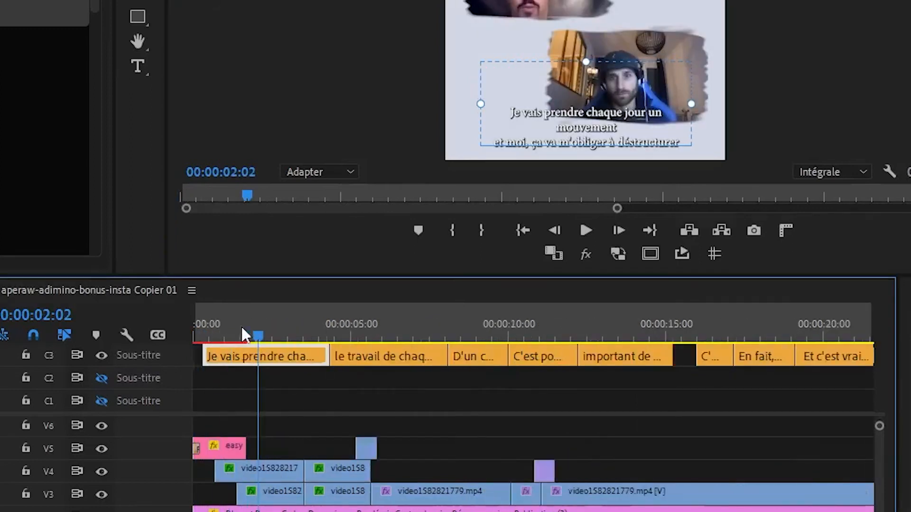
key("=")
key("-")
key("-")
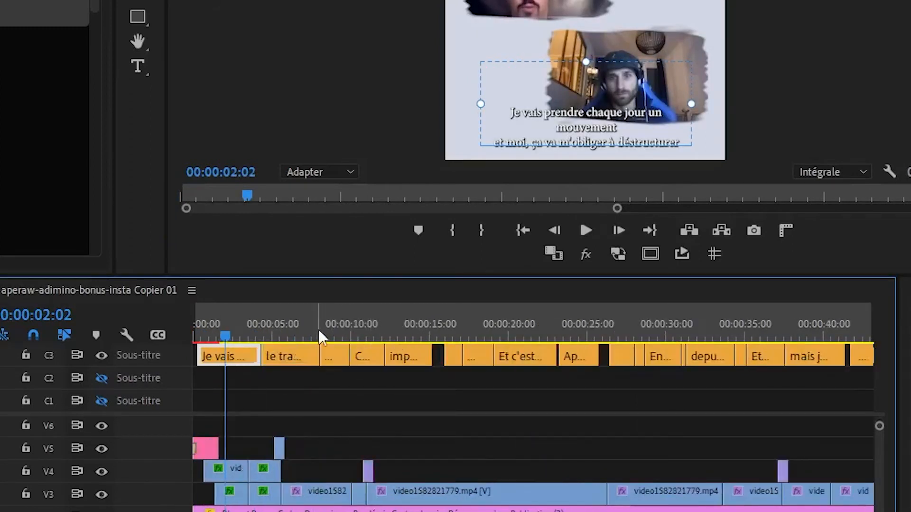
left_click(303, 364)
left_click(334, 360)
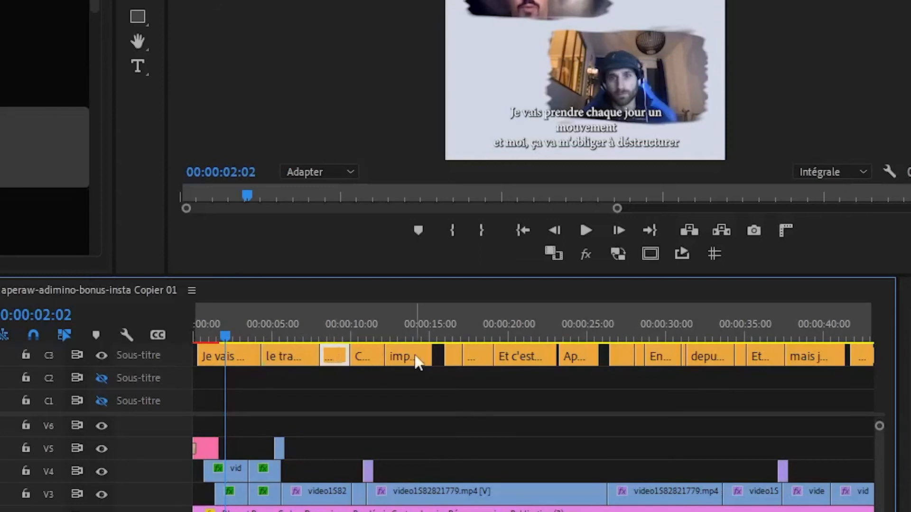
left_click(369, 362)
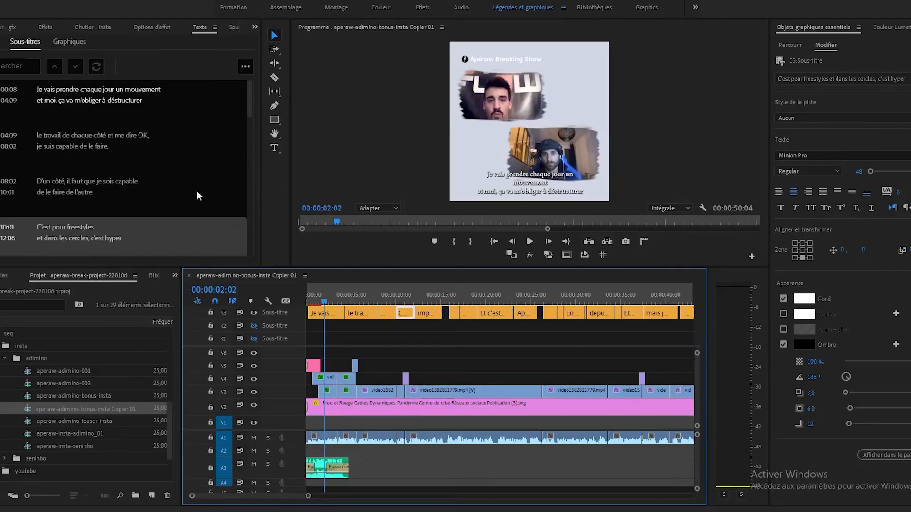
left_click(406, 303)
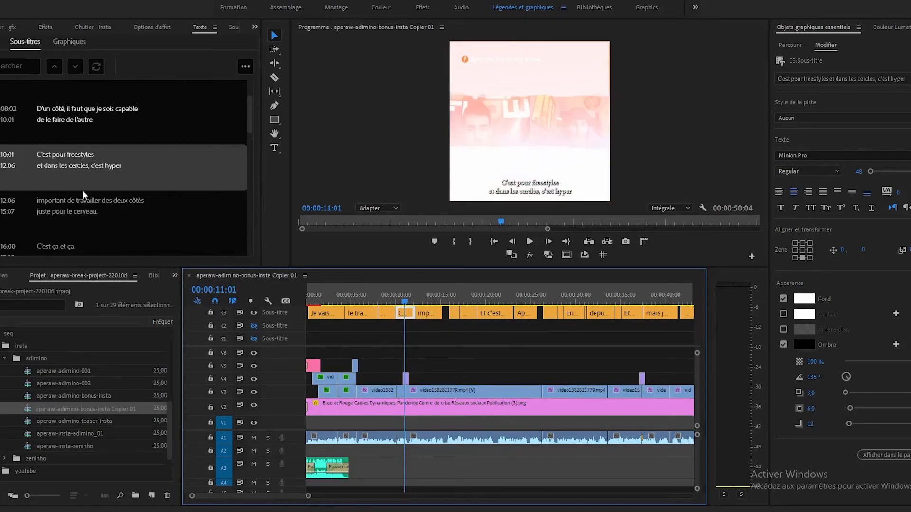
Open the "C'est pour freestyles" caption's text for editing, both in the caption list and in the video preview, without changing it
double_click(76, 159)
left_click(184, 163)
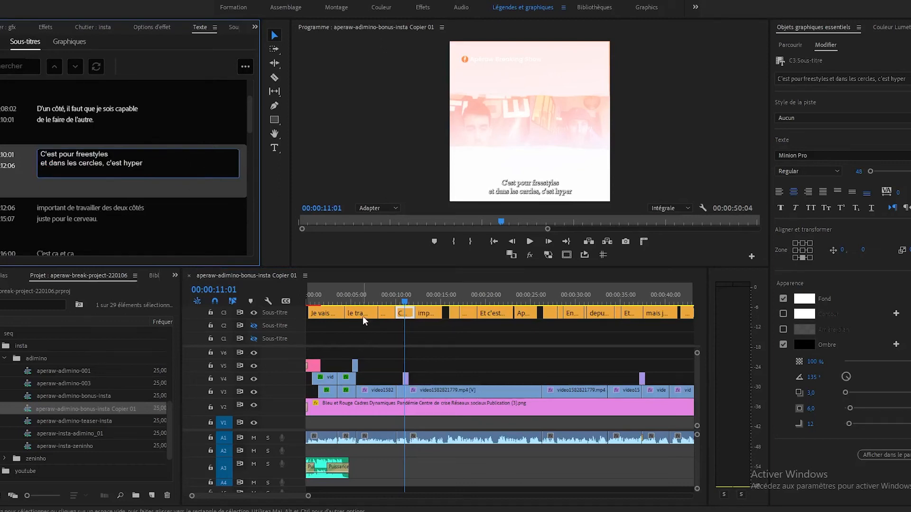
left_click(524, 190)
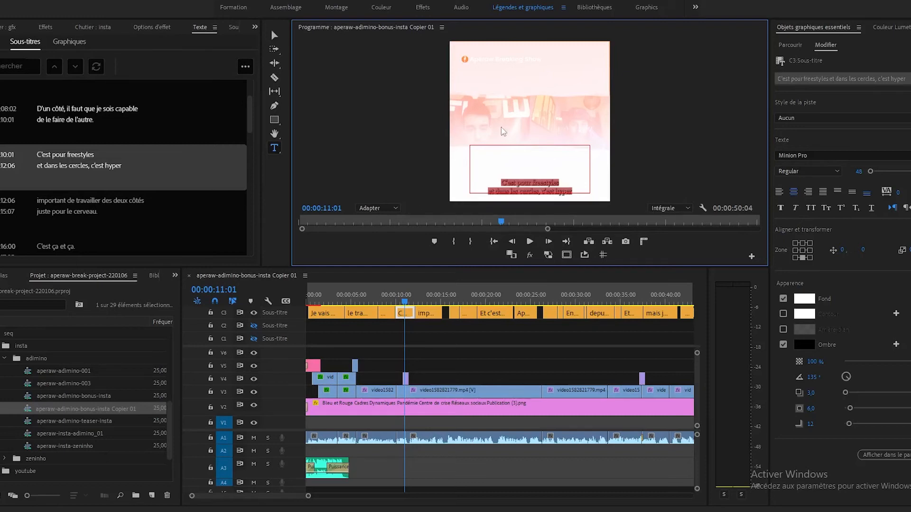
key("Escape")
Move the playhead to 00:00:18:02 and replace the text of the "En fait, c'est un truc" caption with "un sous-titrenzz" in the video preview
left_click(417, 303)
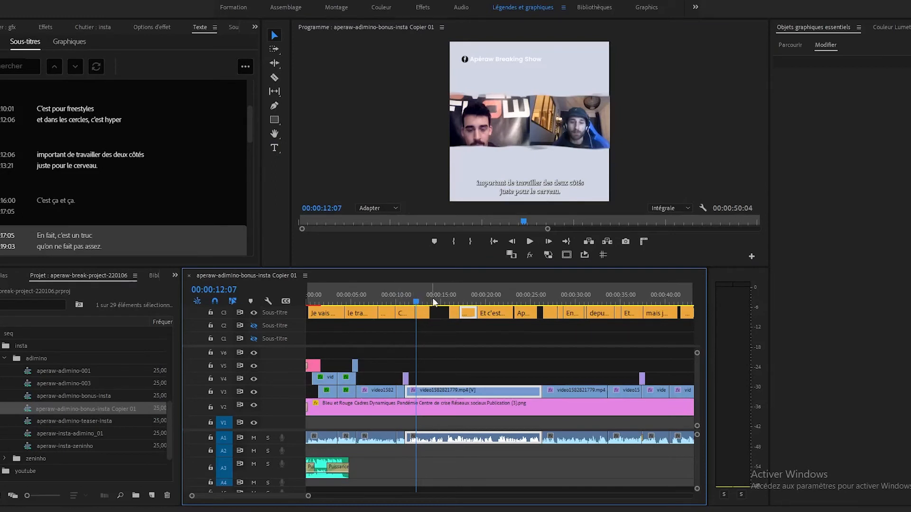
left_click(469, 292)
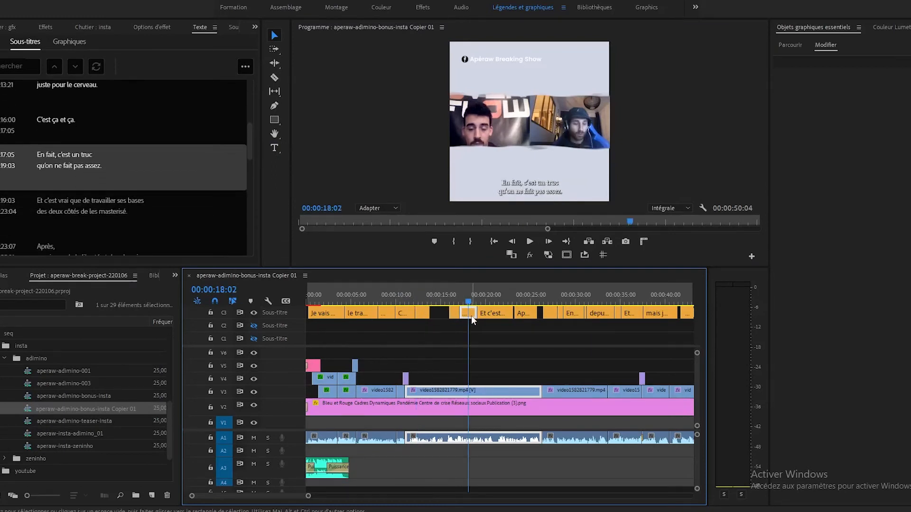
double_click(528, 183)
left_click_drag(565, 267, 536, 334)
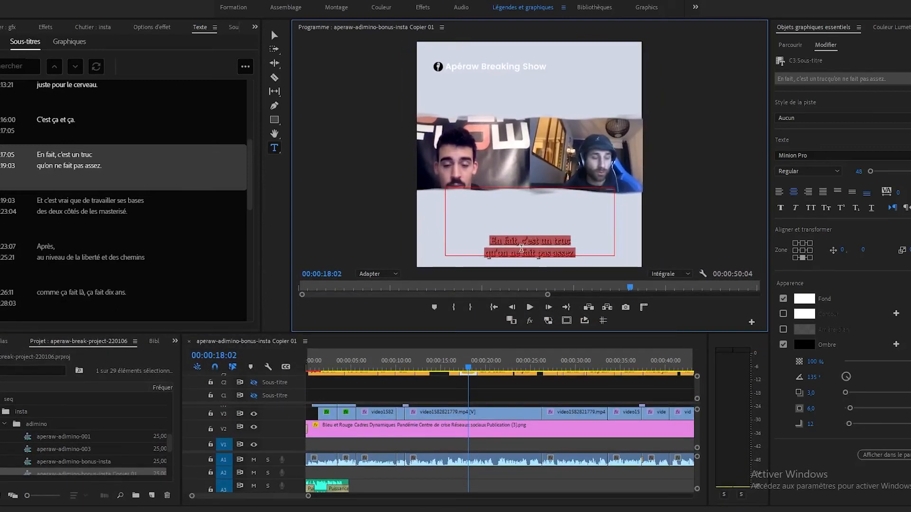
type("un sous-titre")
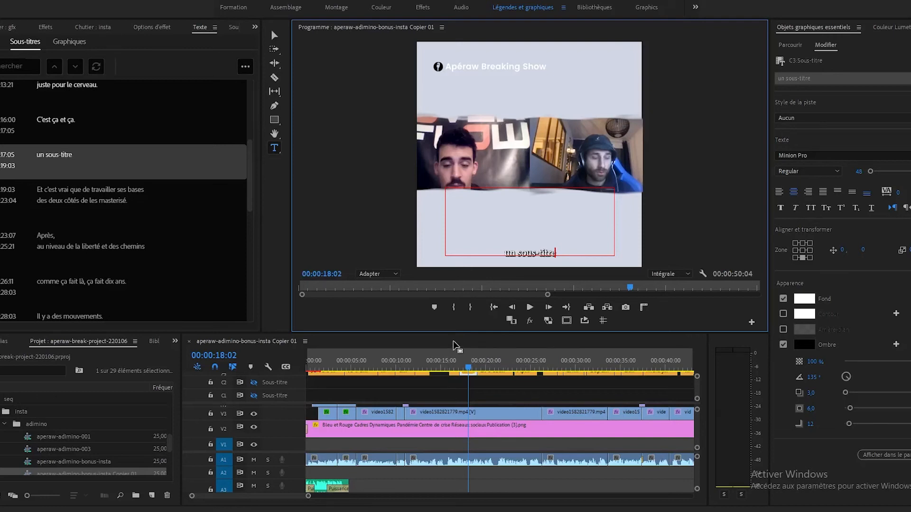
left_click_drag(468, 334, 469, 270)
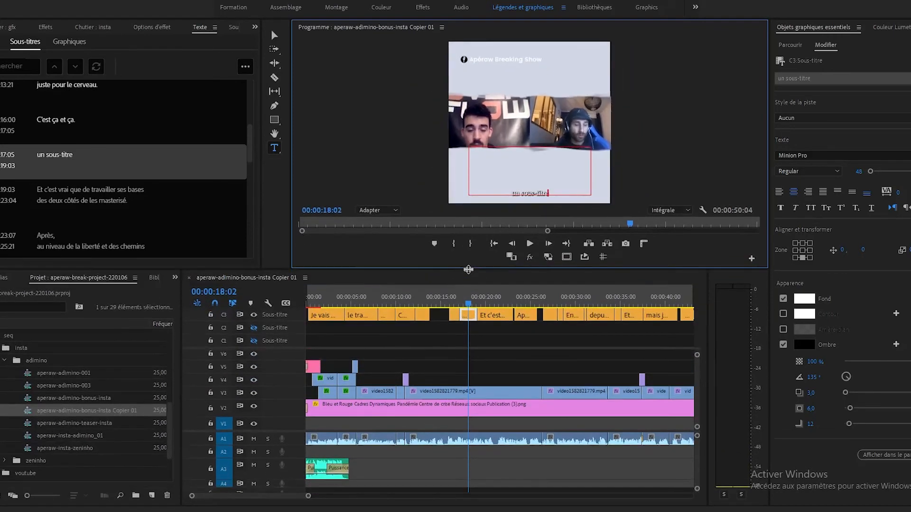
type("n")
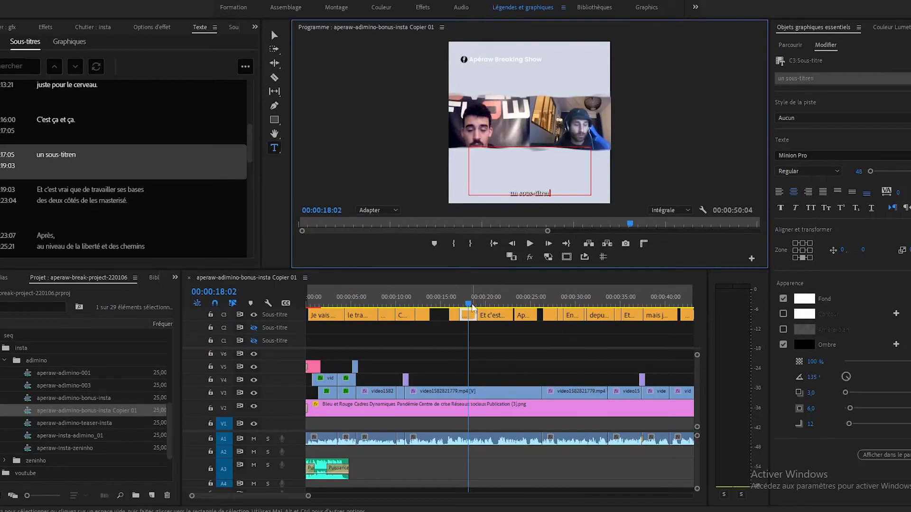
type("zz")
Roll the edit point between the "un sous-titrenzz" caption and the following one to 00:00:20:00, and return to the Selection tool
left_click(477, 315)
key("n")
left_click_drag(476, 315, 454, 296)
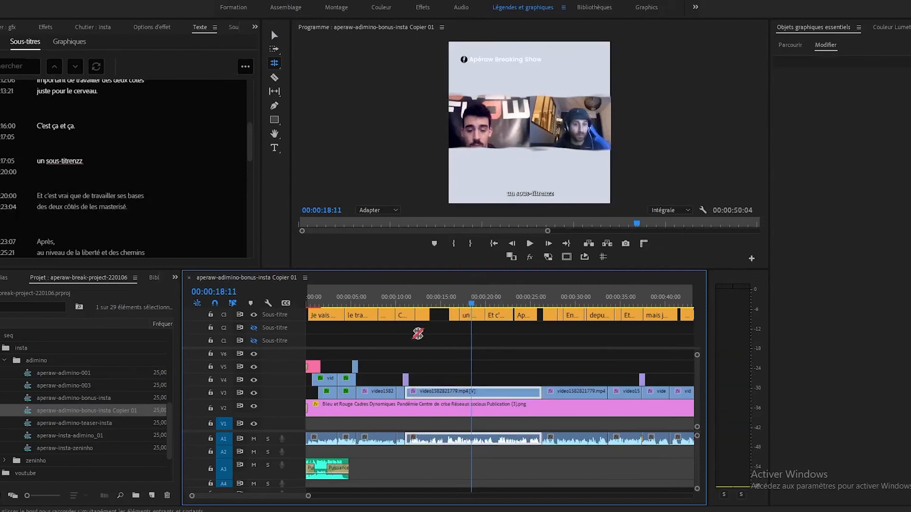
key("v")
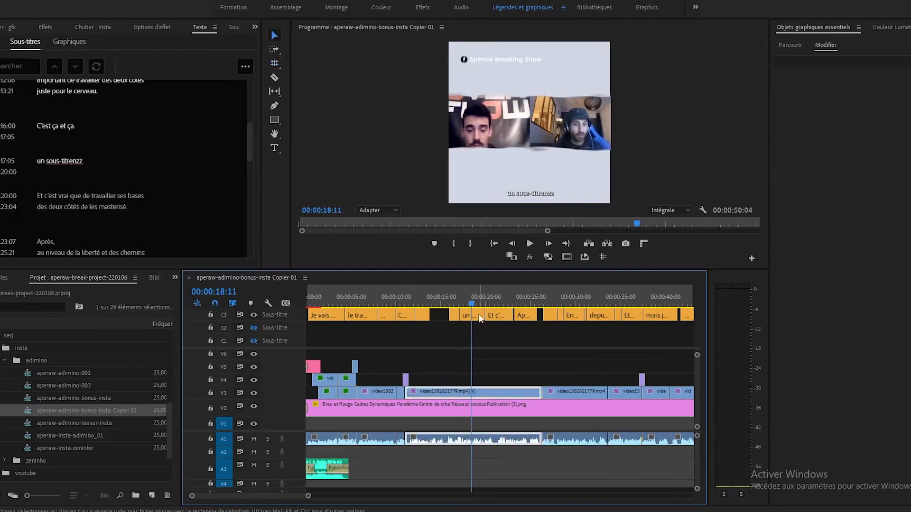
Select the "un sous-titrenzz" caption and set its font to Montserrat SemiBold at size 104
left_click(478, 315)
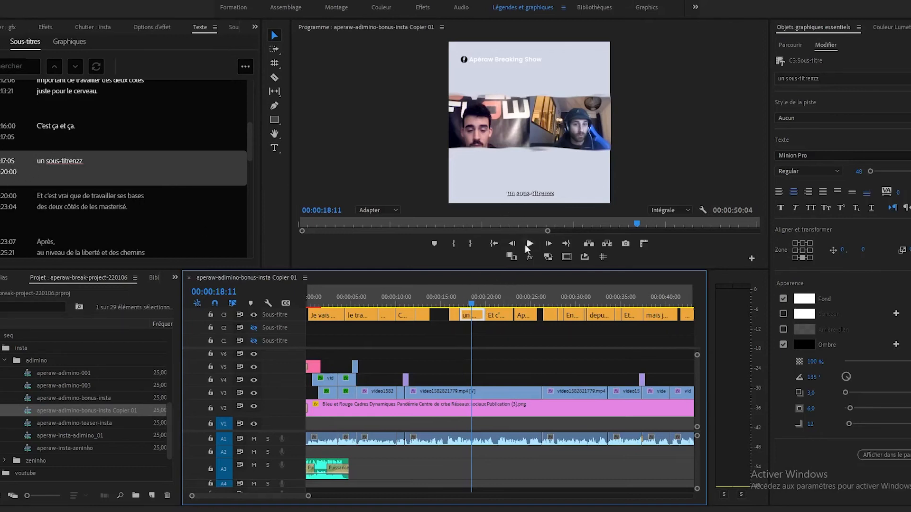
left_click_drag(556, 268, 500, 338)
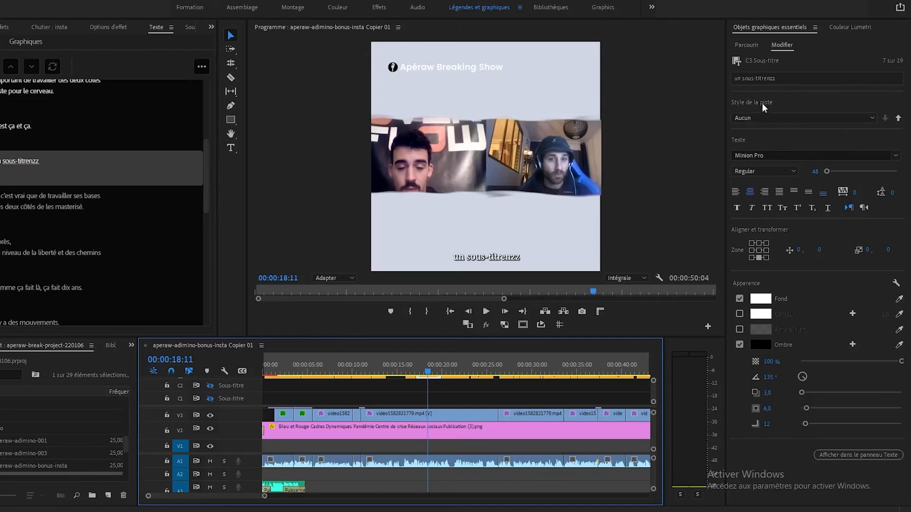
left_click(776, 118)
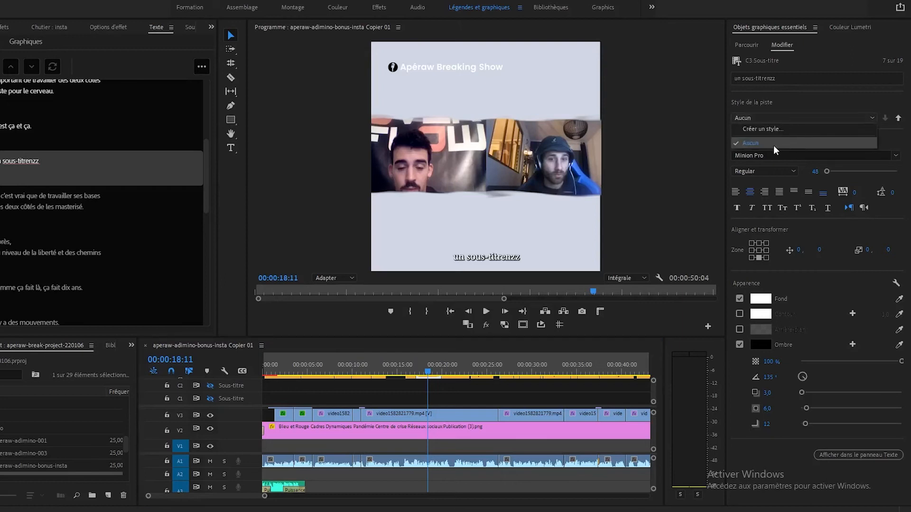
left_click(793, 117)
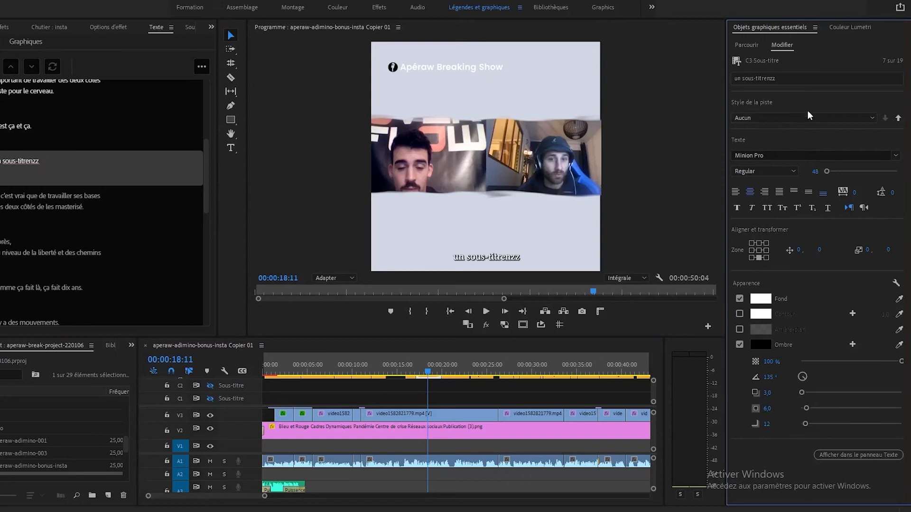
left_click(774, 156)
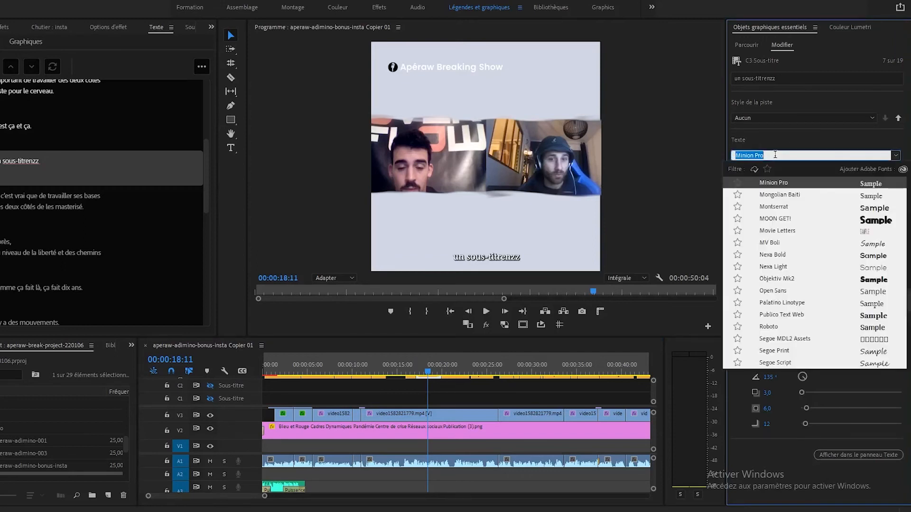
left_click(782, 210)
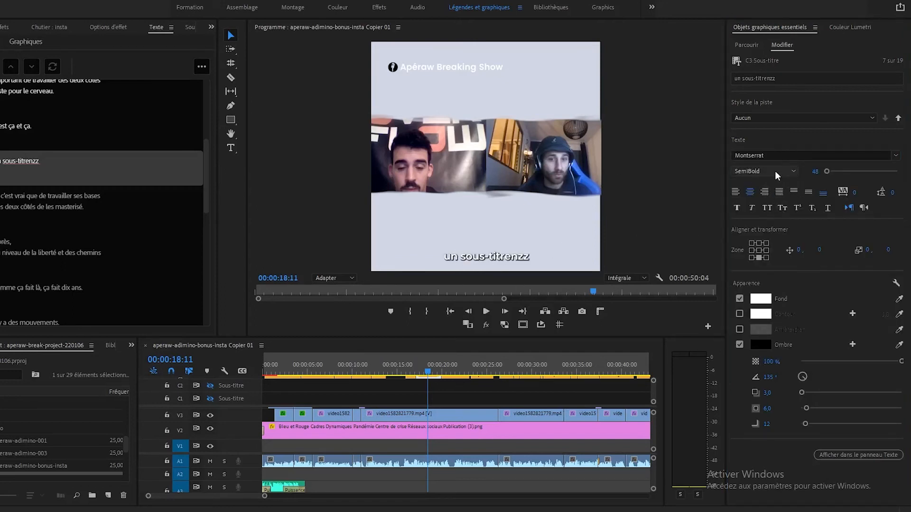
left_click_drag(828, 169, 828, 172)
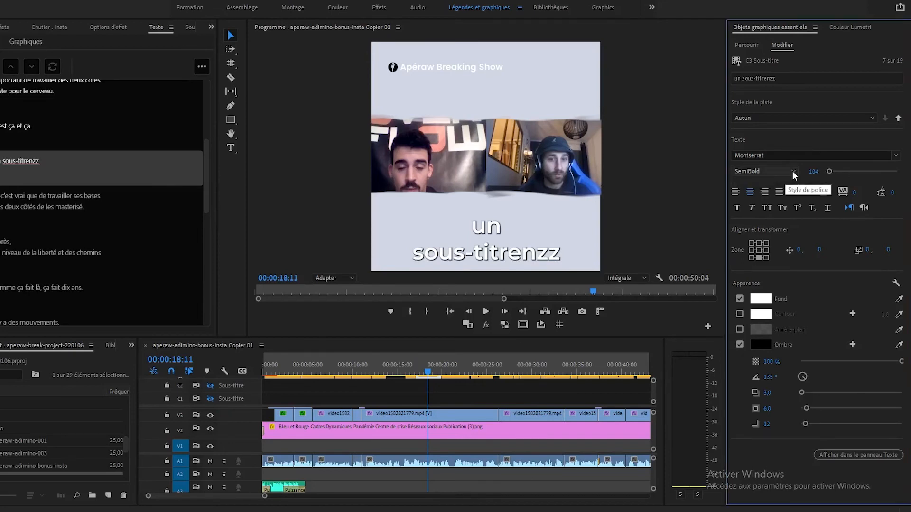
left_click(792, 171)
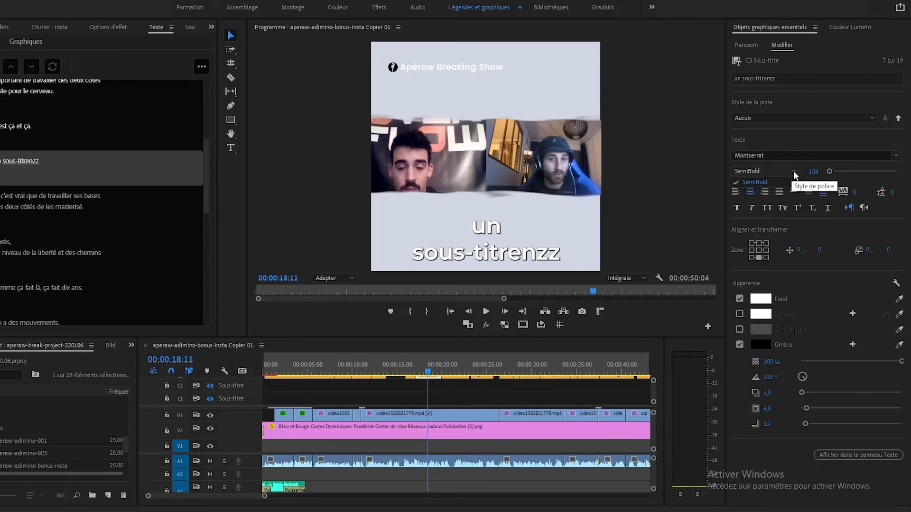
left_click(793, 171)
Try all caps, faux italic and the top-centre zone on the caption, and revert to plain text in the bottom-centre zone
left_click(766, 208)
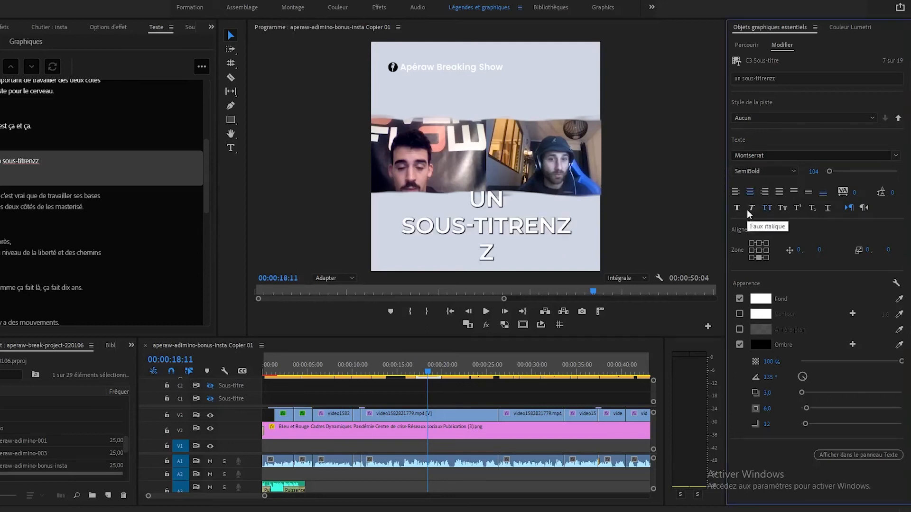
left_click(750, 212)
left_click(752, 206)
left_click(741, 208)
left_click(767, 207)
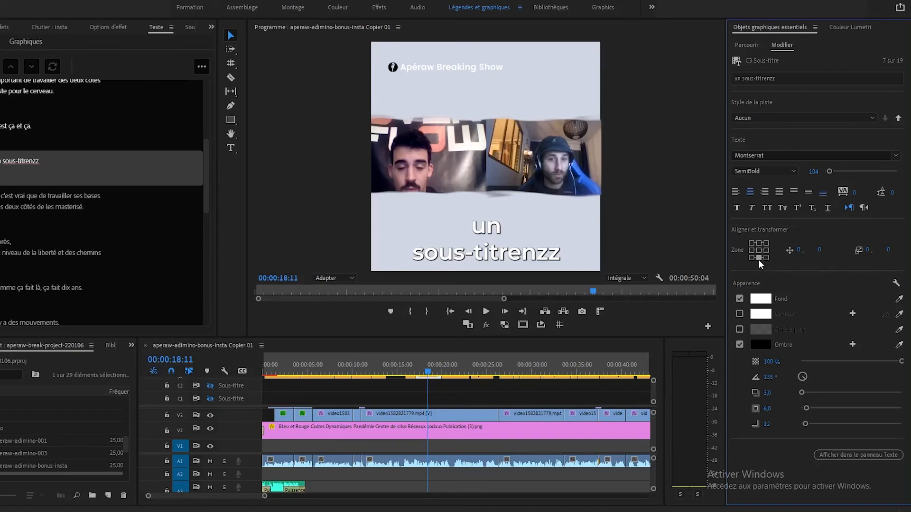
left_click(758, 242)
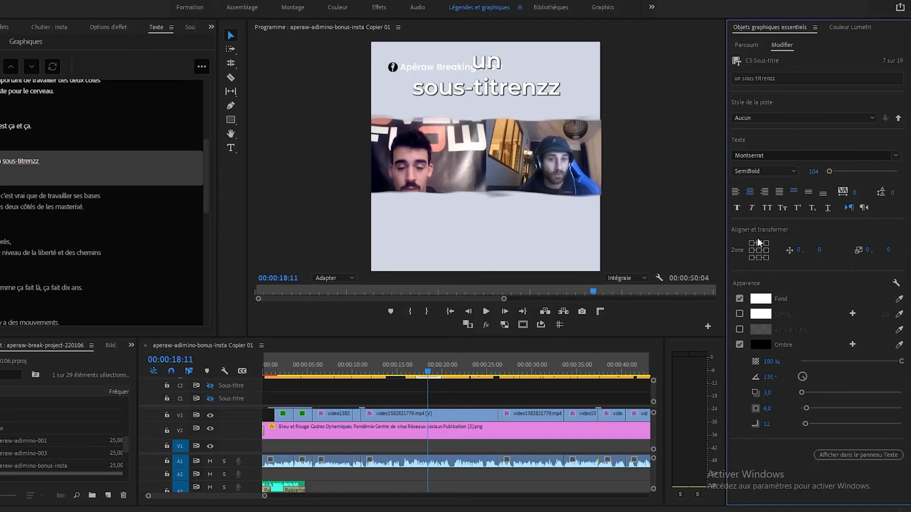
left_click(759, 257)
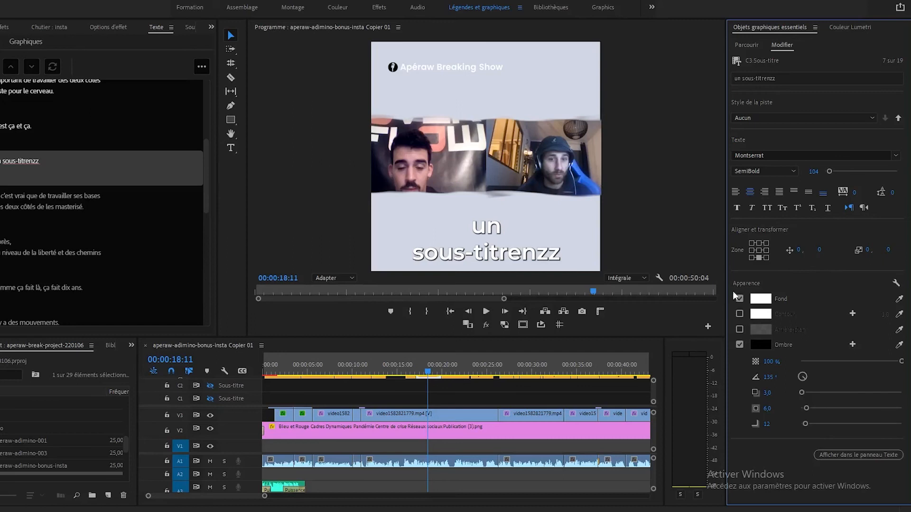
Set the caption's fill to a salmon pink sampled from the video preview
left_click(760, 302)
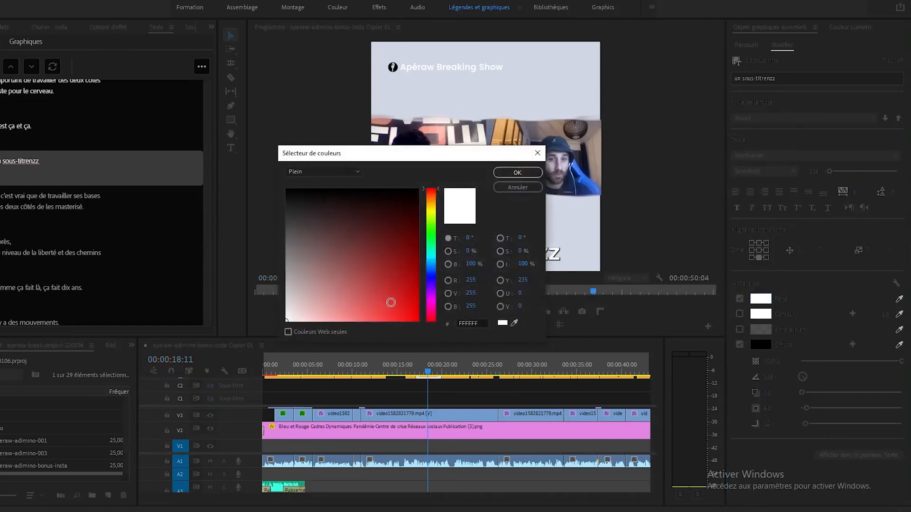
left_click(385, 298)
left_click(514, 324)
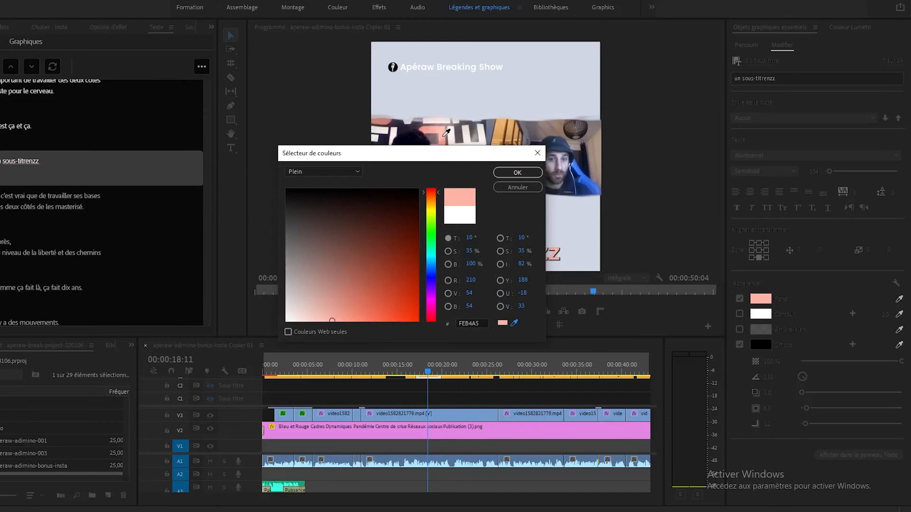
left_click(443, 137)
left_click(517, 173)
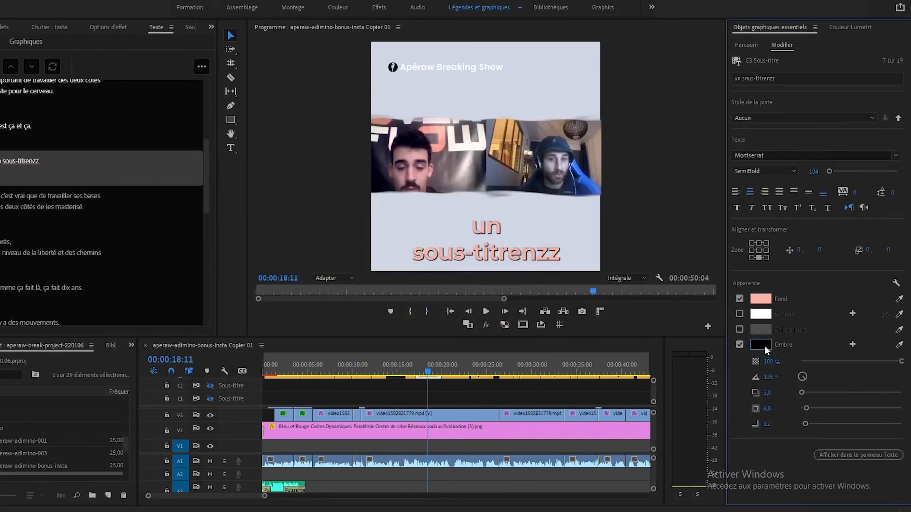
Set the caption's shadow colour to yellow EBDF25
left_click(764, 346)
left_click_drag(500, 159, 587, 293)
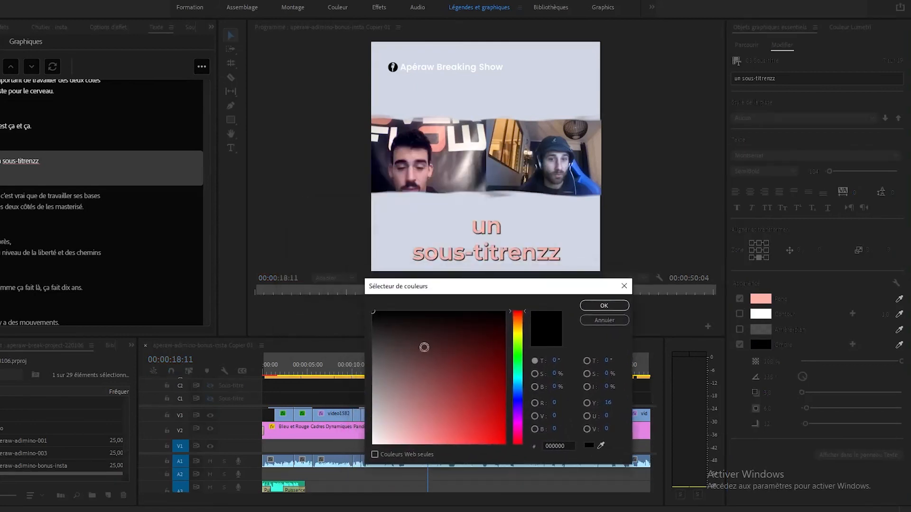
mouse_move(419, 342)
left_mouse_down()
mouse_move(401, 379)
mouse_move(445, 388)
mouse_move(494, 350)
mouse_move(484, 433)
left_mouse_up()
left_click(518, 332)
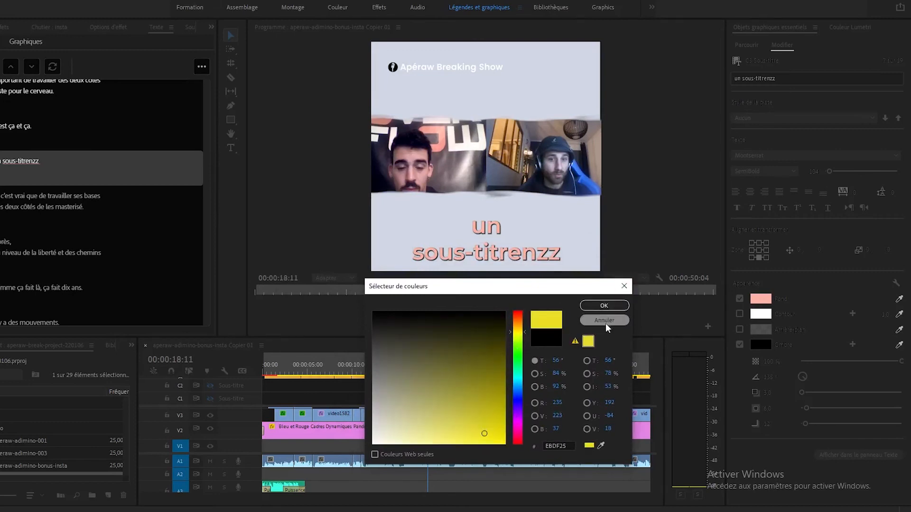
left_click(606, 306)
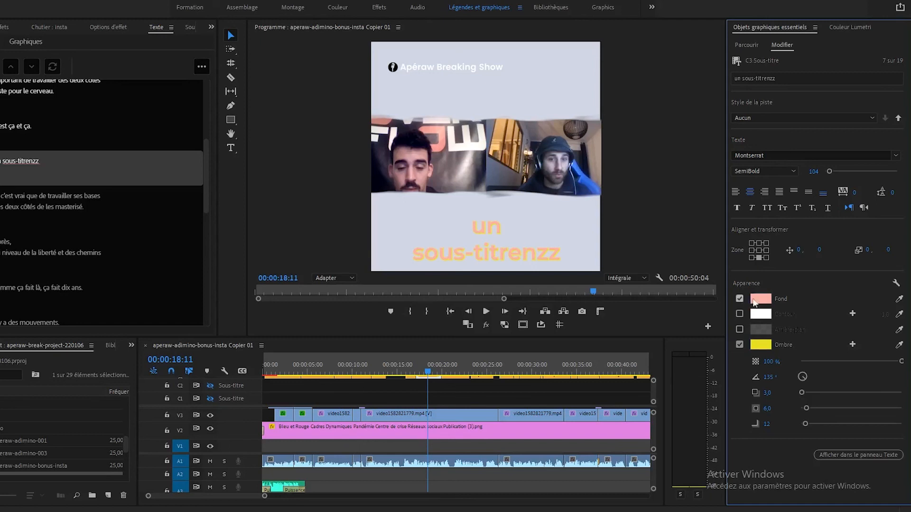
Set the caption shadow's opacity to 75 %, angle to -103°, distance to 19.6, size to 16.5 and blur to 15
left_click_drag(898, 363, 879, 364)
left_click_drag(881, 363, 877, 363)
left_click_drag(769, 377, 815, 429)
mouse_move(801, 393)
left_mouse_down()
mouse_move(818, 393)
mouse_move(810, 384)
left_mouse_up()
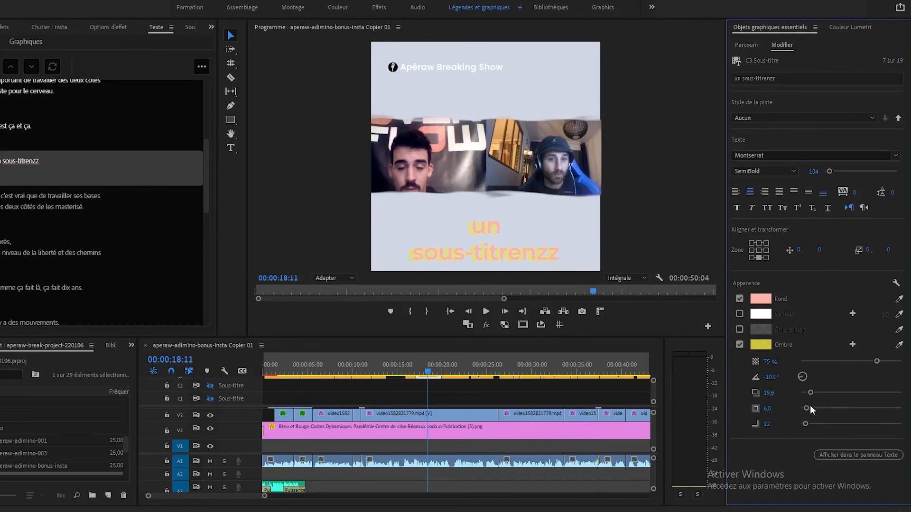
mouse_move(809, 407)
left_mouse_down()
mouse_move(859, 408)
mouse_move(824, 405)
left_mouse_up()
left_click(813, 424)
left_click_drag(838, 422, 805, 423)
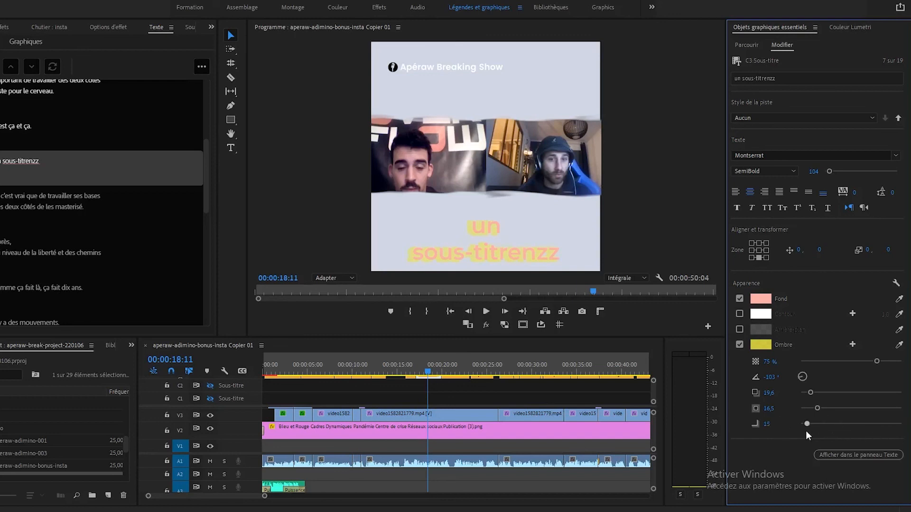